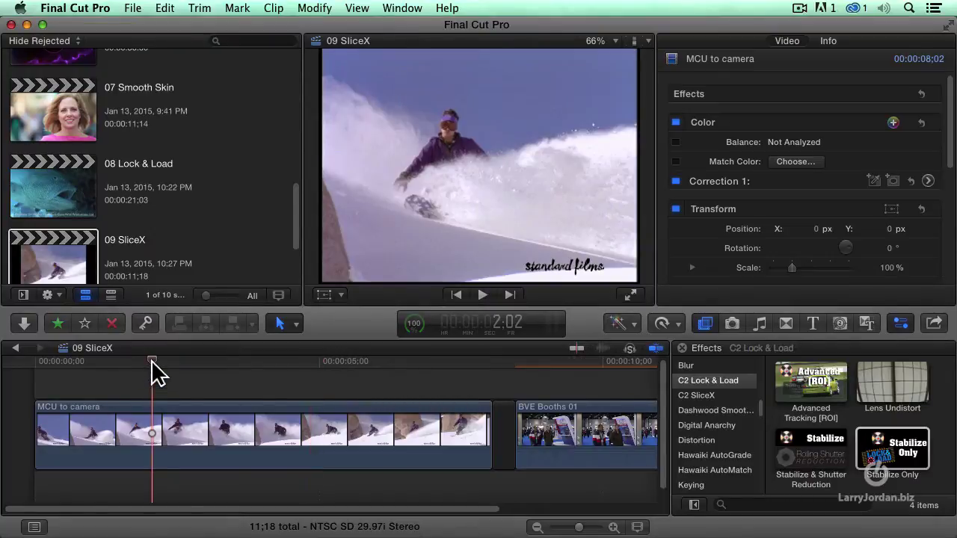
- Play the snowboarder clip from the start of the timeline to preview the source footage
{"action": "left_click_drag", "start_coordinate": [68, 361], "coordinate": [15, 362]}
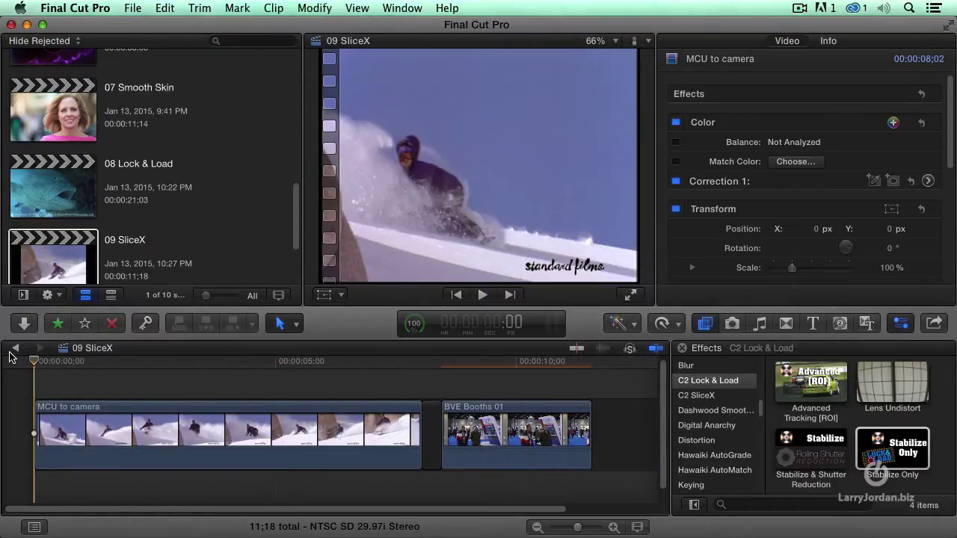
{"action": "key", "text": "space"}
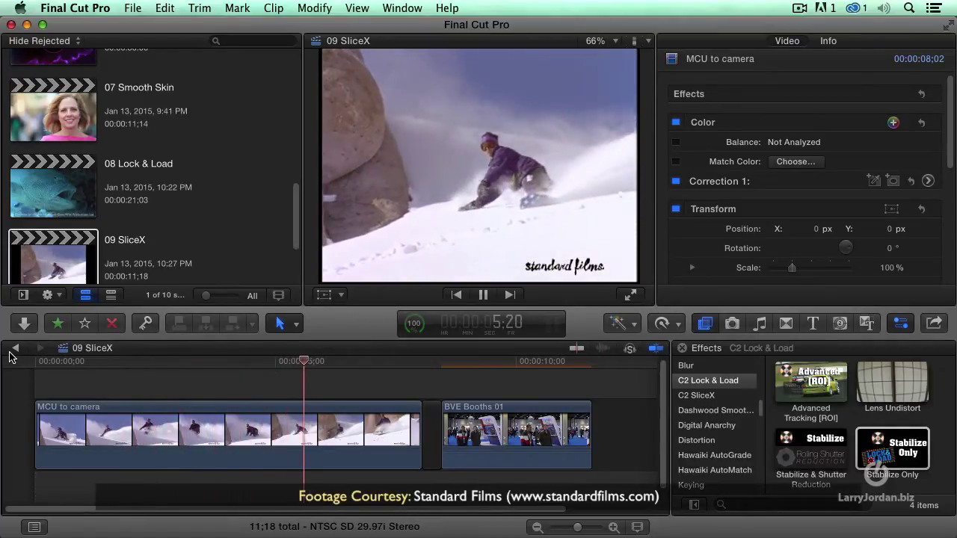
{"action": "key", "text": "space"}
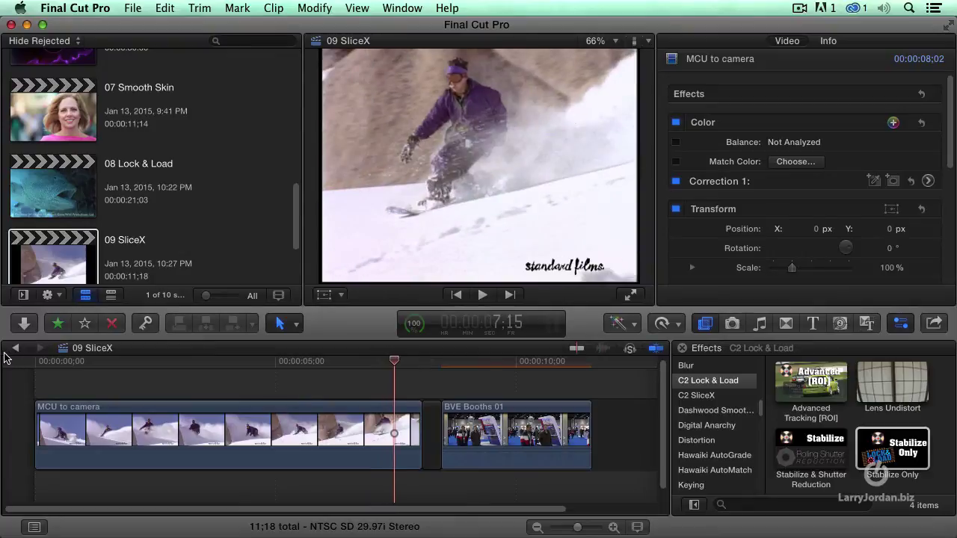
{"action": "key", "text": "Home"}
{"action": "key", "text": "space"}
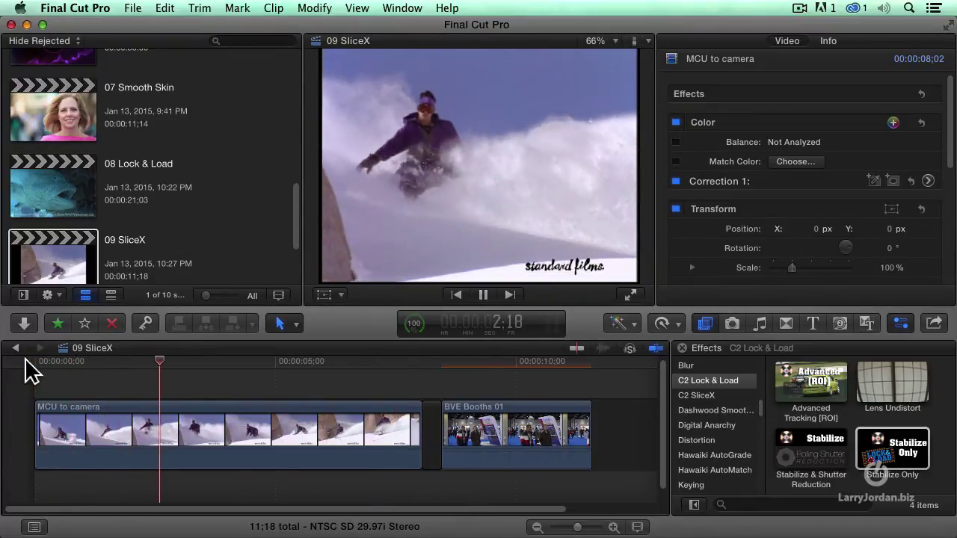
{"action": "key", "text": "space"}
{"action": "key", "text": "Home"}
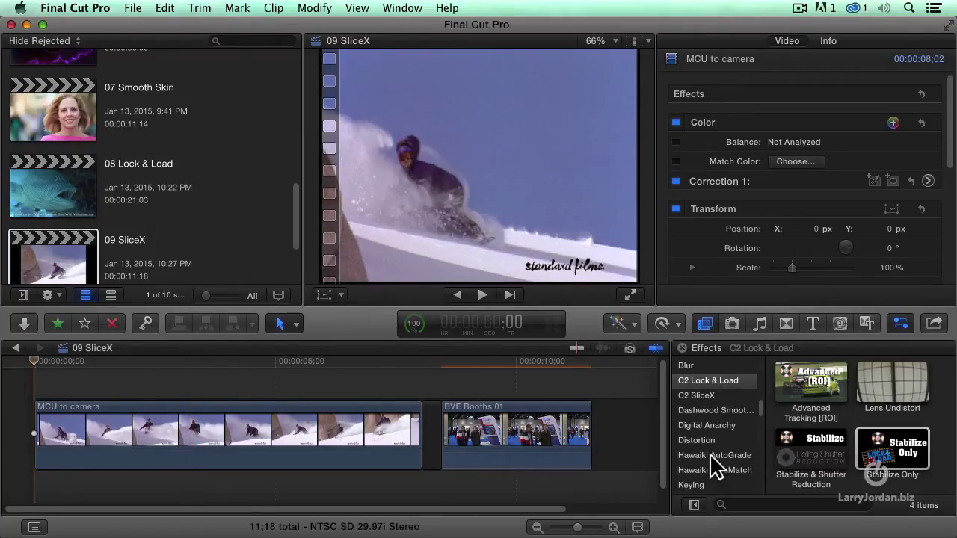
- Apply the C2 SliceX Depth of Field Shape Mask effect to the MCU to camera clip and hide the event browser
{"action": "left_click", "coordinate": [698, 397]}
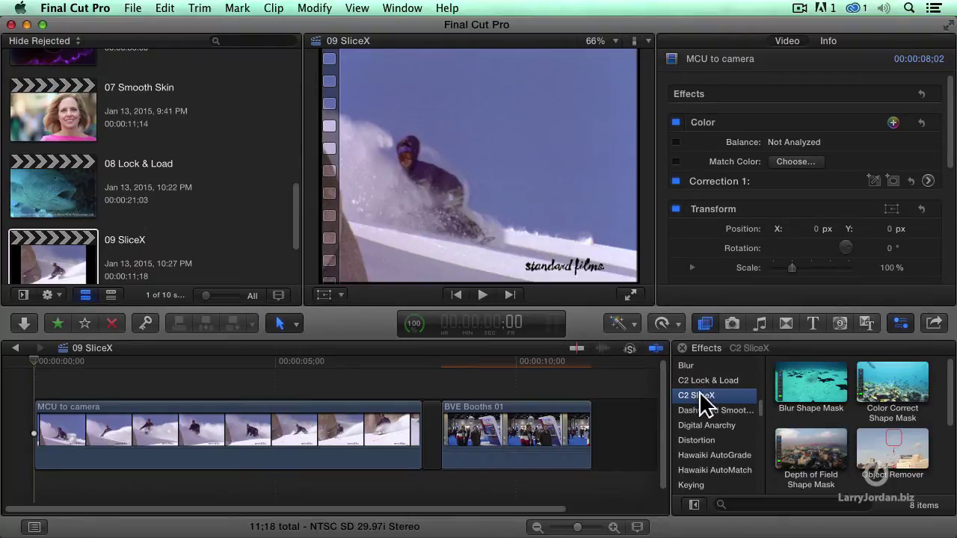
{"action": "scroll", "coordinate": [717, 421], "scroll_direction": "down", "scroll_amount": 1}
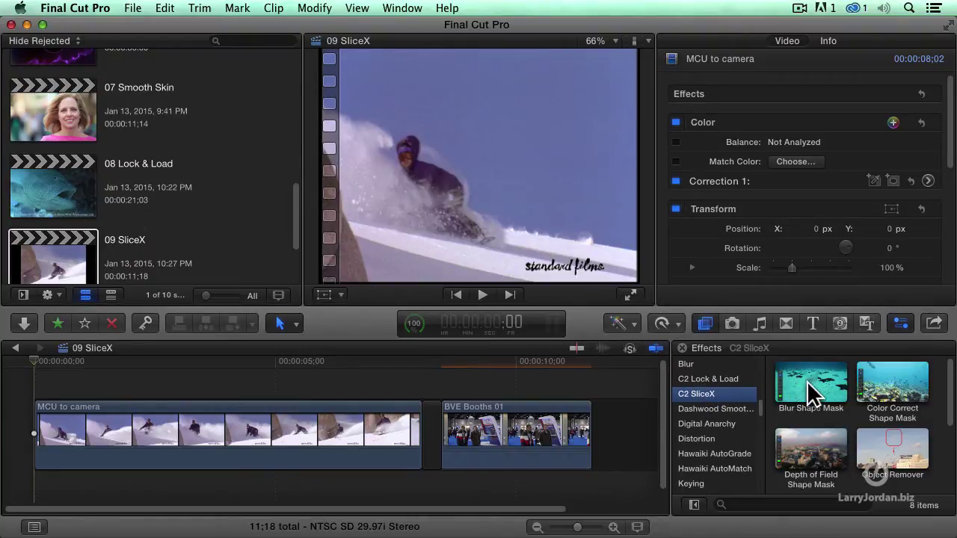
{"action": "mouse_move", "coordinate": [808, 382]}
{"action": "left_mouse_down"}
{"action": "mouse_move", "coordinate": [476, 373]}
{"action": "mouse_move", "coordinate": [806, 395]}
{"action": "left_mouse_up"}
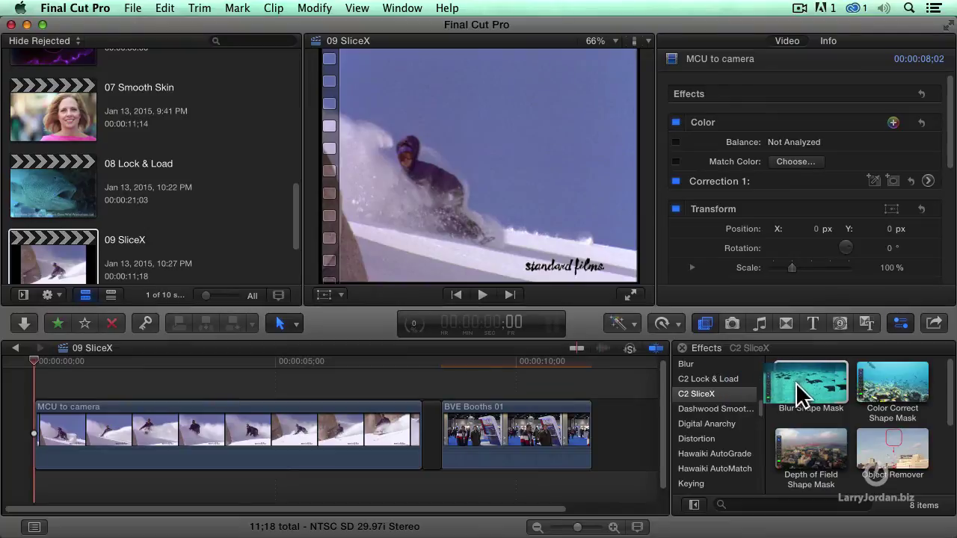
{"action": "left_click_drag", "start_coordinate": [811, 449], "coordinate": [245, 445]}
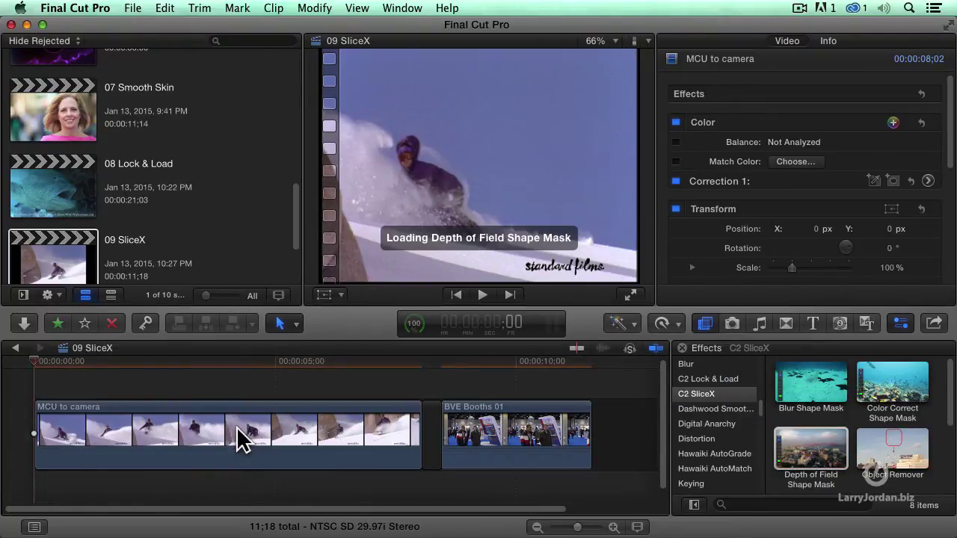
{"action": "key", "text": "ctrl+super+1"}
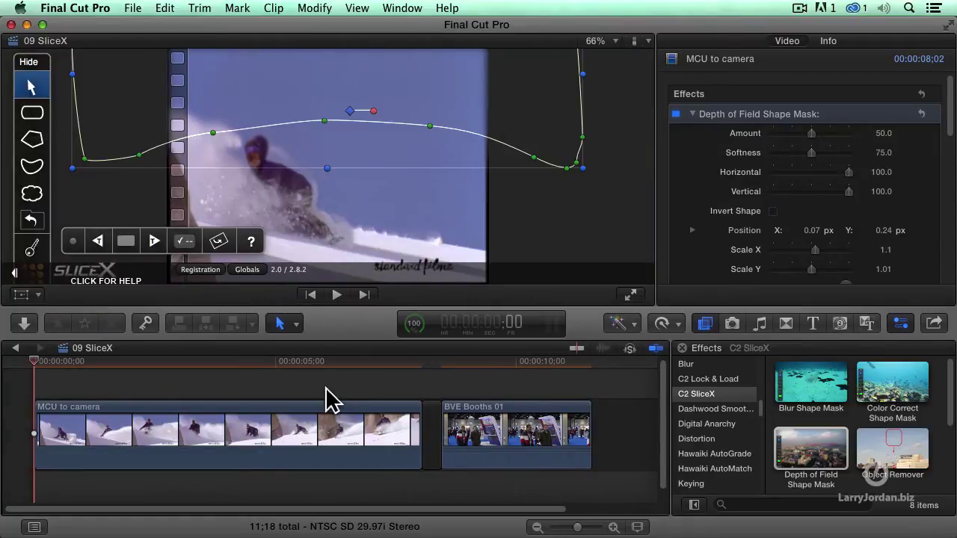
- Draw a rounded rectangle mask around the snowboarder's head and upper body for the Blur Shape Mask and centre it on the head
{"action": "left_click", "coordinate": [32, 113]}
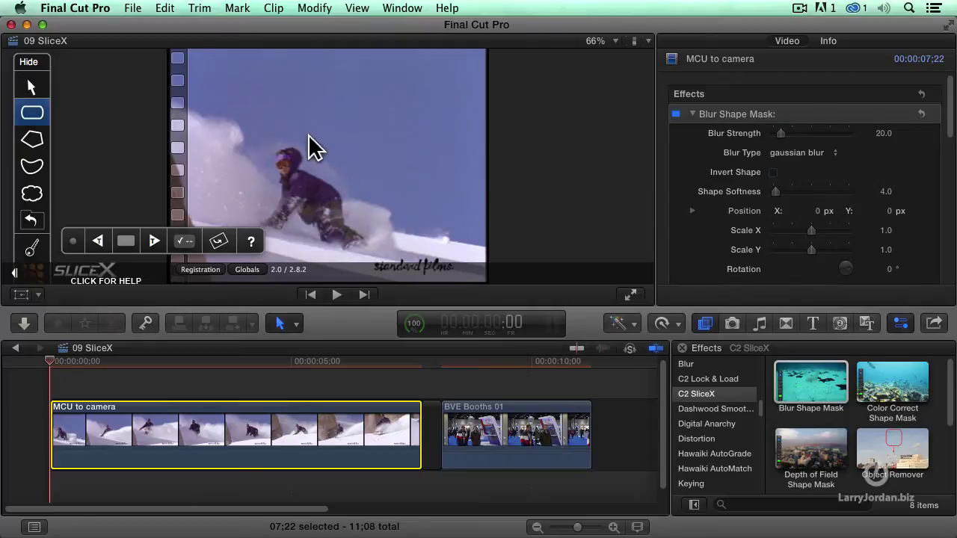
{"action": "left_click_drag", "start_coordinate": [252, 150], "coordinate": [322, 196]}
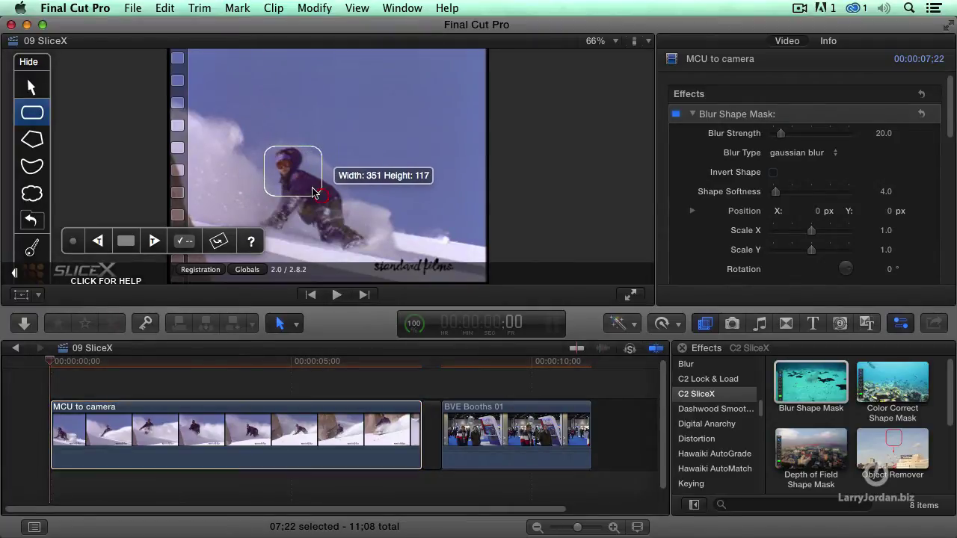
{"action": "mouse_move", "coordinate": [291, 169]}
{"action": "left_mouse_down"}
{"action": "mouse_move", "coordinate": [275, 189]}
{"action": "mouse_move", "coordinate": [261, 183]}
{"action": "mouse_move", "coordinate": [292, 160]}
{"action": "left_mouse_up"}
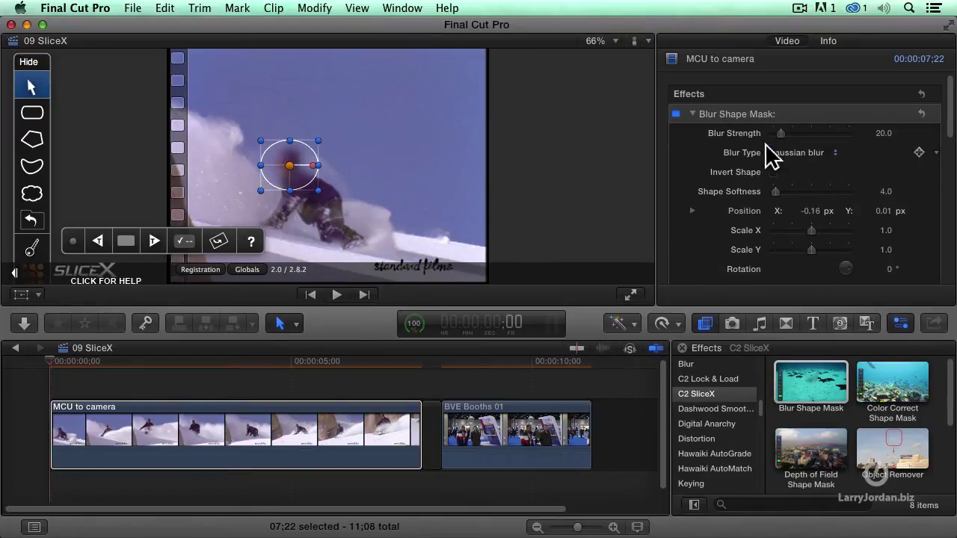
- Invert the blur mask shape, track it forward through the snowboarder clip and return to the start of the timeline
{"action": "left_click", "coordinate": [773, 172]}
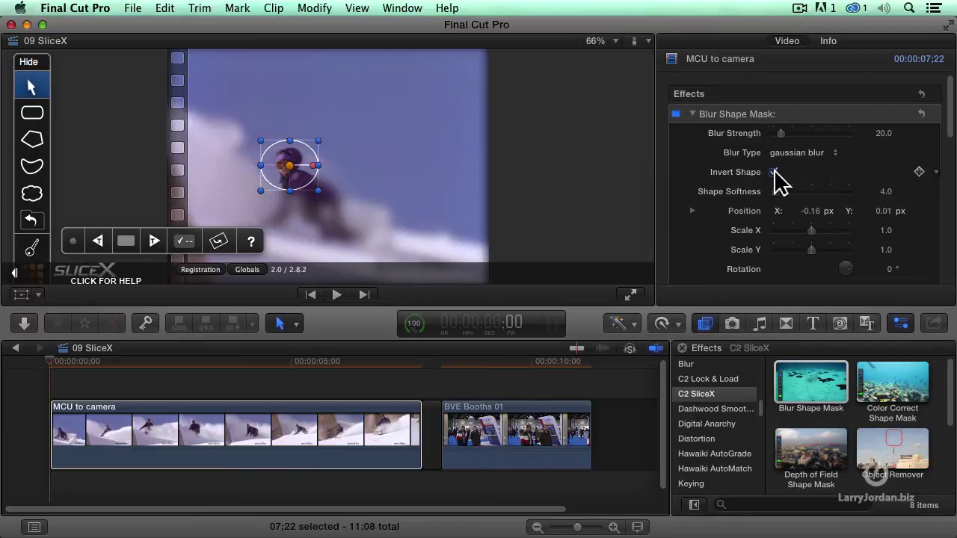
{"action": "left_click", "coordinate": [154, 241]}
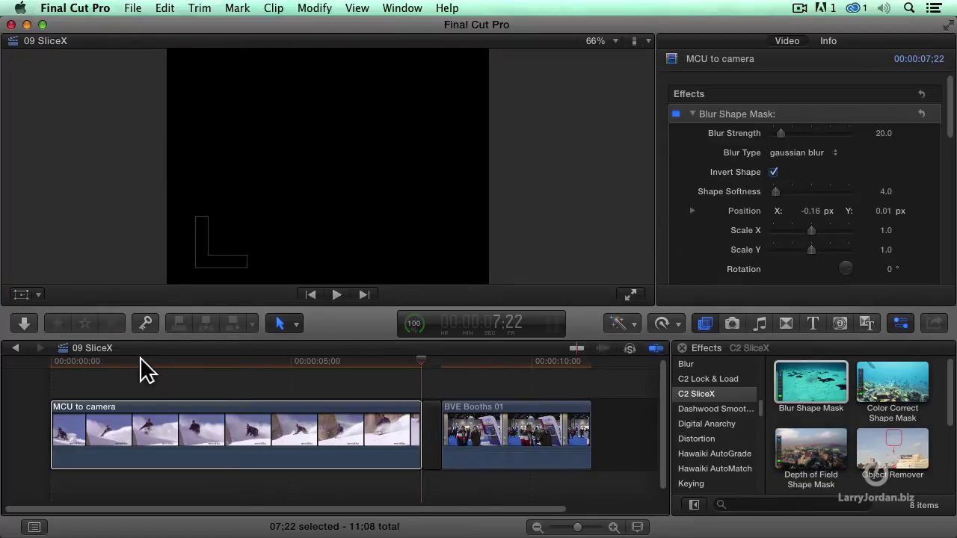
{"action": "key", "text": "Home"}
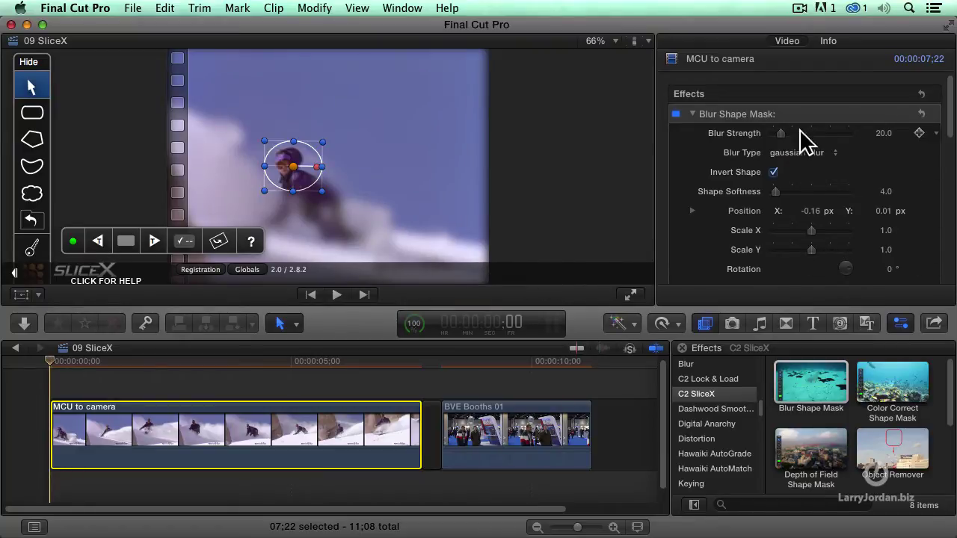
- Set the Blur Strength to 14 and play the snowboarder clip to check the tracked mask
{"action": "left_click_drag", "start_coordinate": [783, 134], "coordinate": [780, 134]}
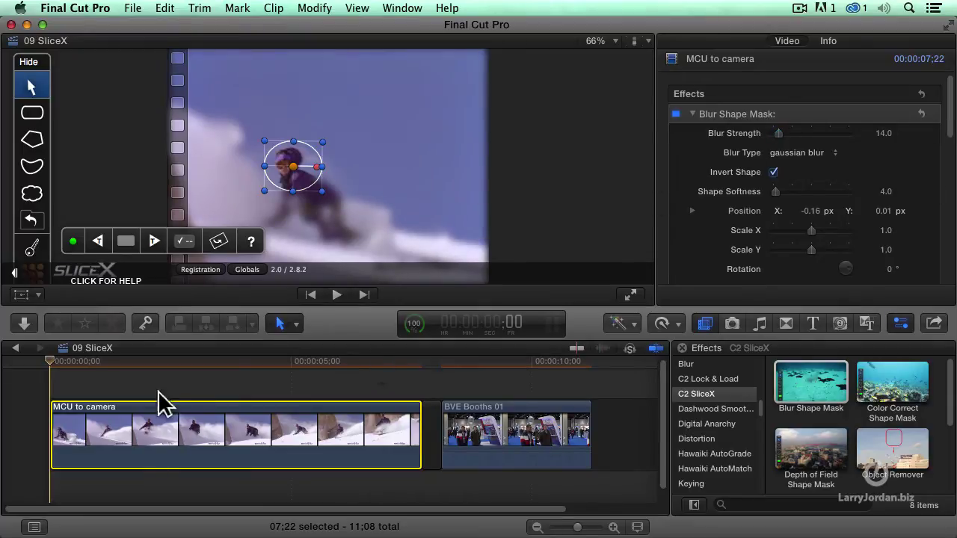
{"action": "key", "text": "space"}
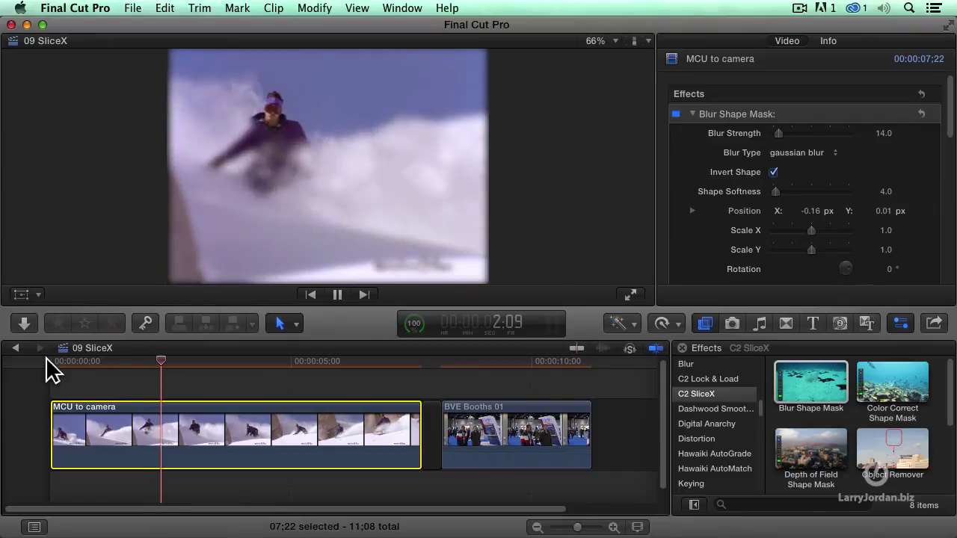
{"action": "key", "text": "space"}
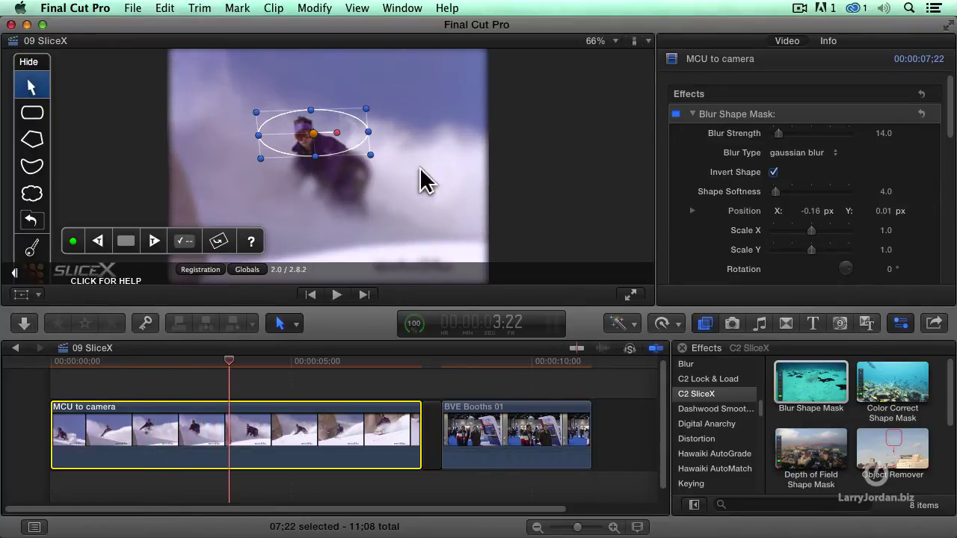
{"action": "key", "text": "space"}
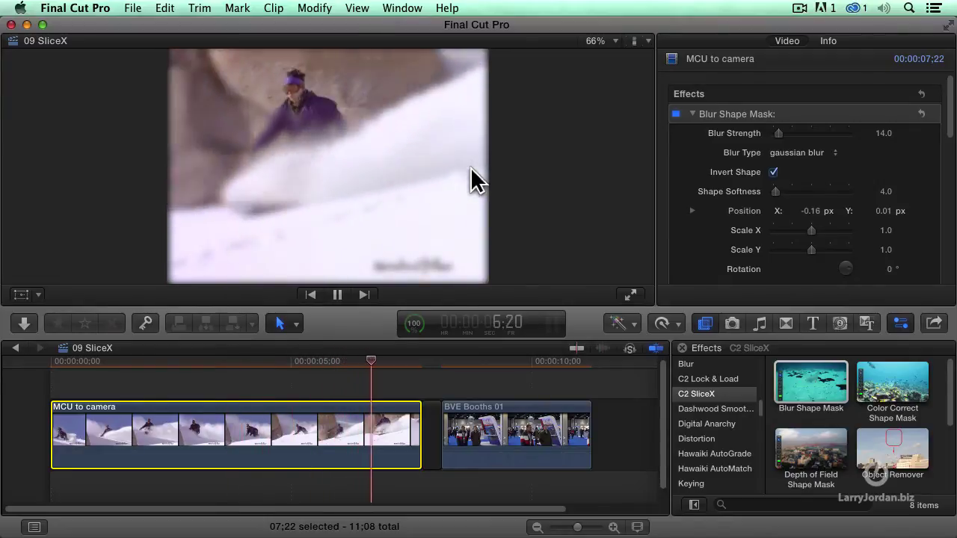
{"action": "key", "text": "space"}
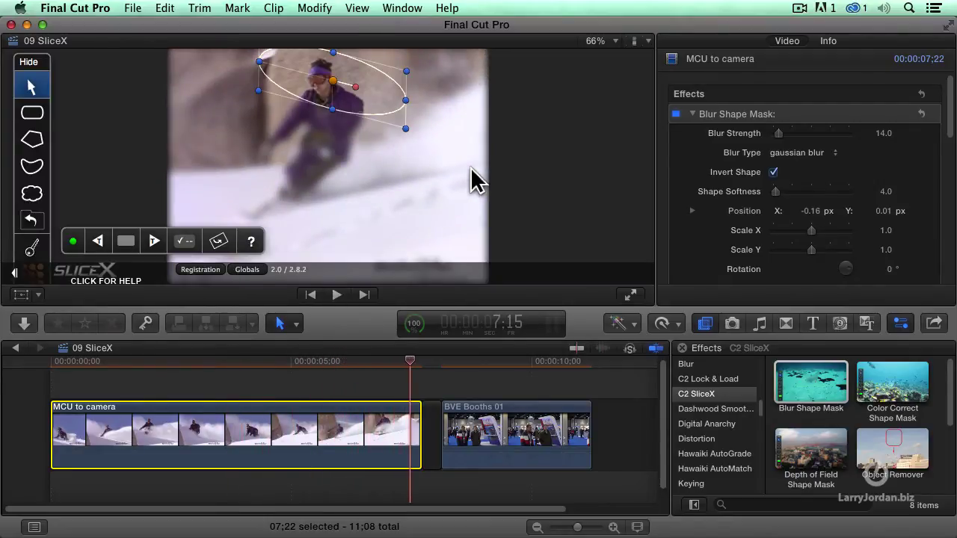
- Set the Blur Strength to 44 and play the snowboarder clip from near its start to check the blur
{"action": "left_click_drag", "start_coordinate": [132, 363], "coordinate": [255, 363]}
{"action": "left_click_drag", "start_coordinate": [799, 134], "coordinate": [789, 135]}
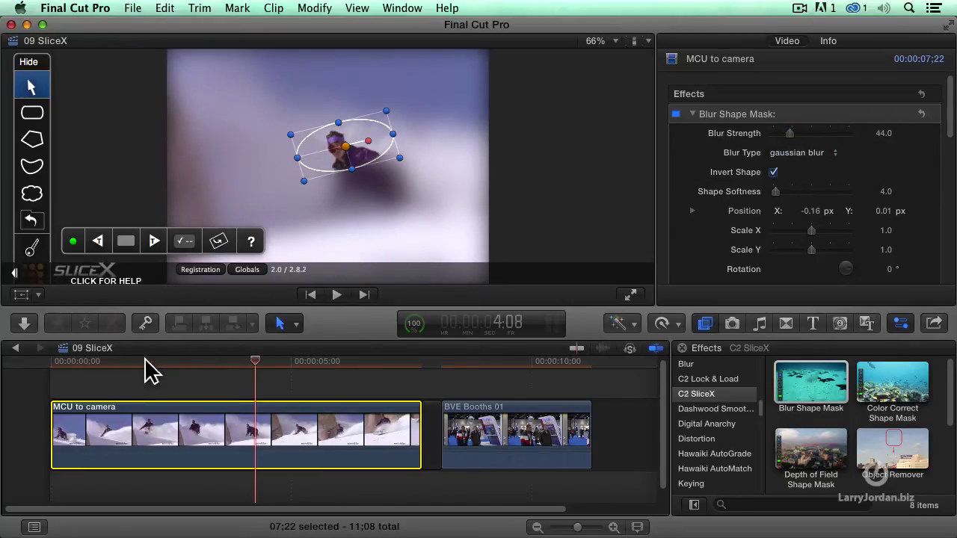
{"action": "left_click", "coordinate": [59, 361]}
{"action": "key", "text": "space"}
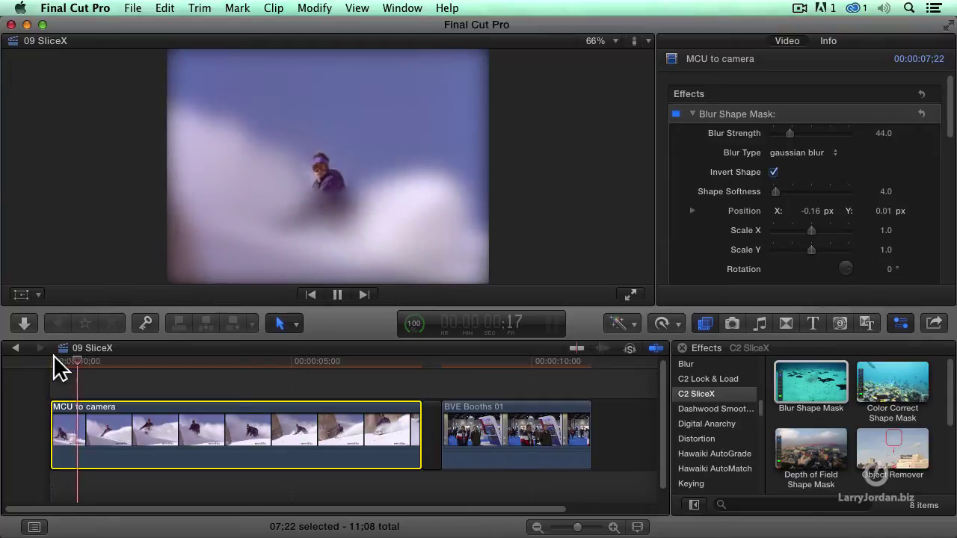
{"action": "key", "text": "space"}
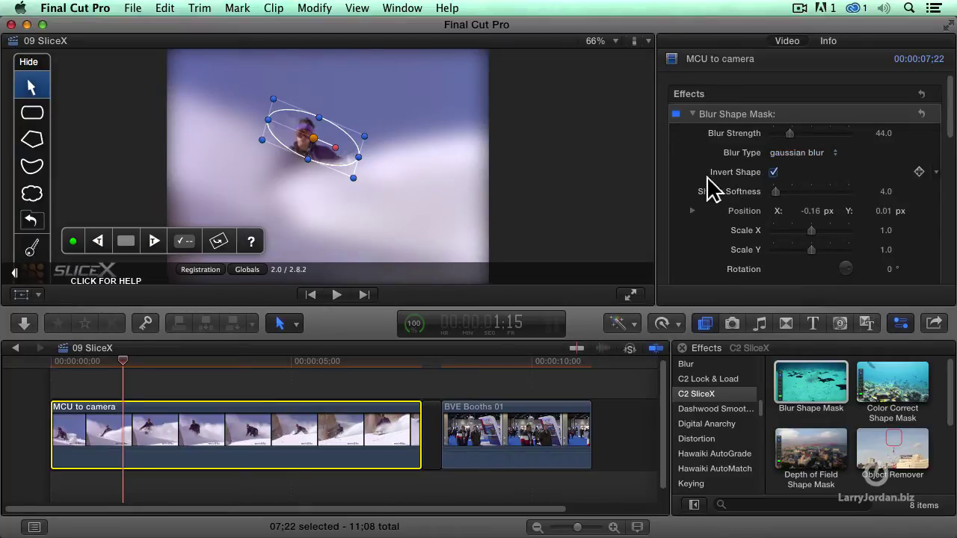
- Set the mask's Shape Softness to 47 and play the snowboarder clip to check the edge
{"action": "left_click", "coordinate": [796, 191]}
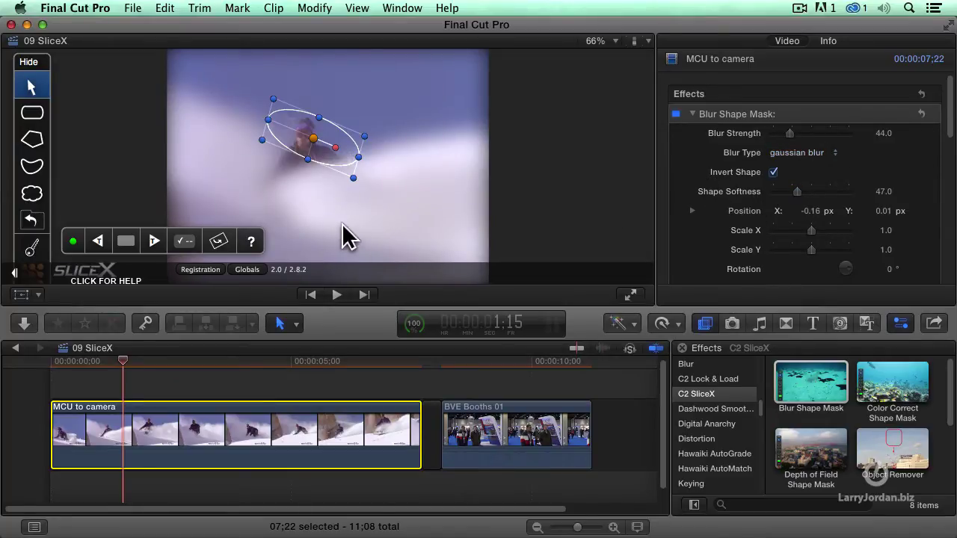
{"action": "key", "text": "space"}
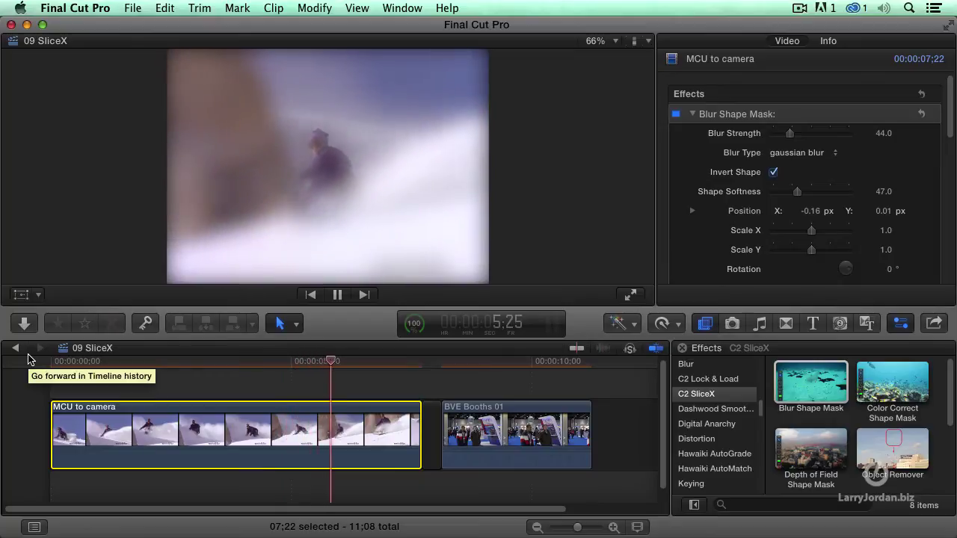
{"action": "key", "text": "space"}
- Set the mask's Shape Softness to 25 and play a short section of the snowboarder clip
{"action": "left_click", "coordinate": [784, 192]}
{"action": "left_click", "coordinate": [144, 362]}
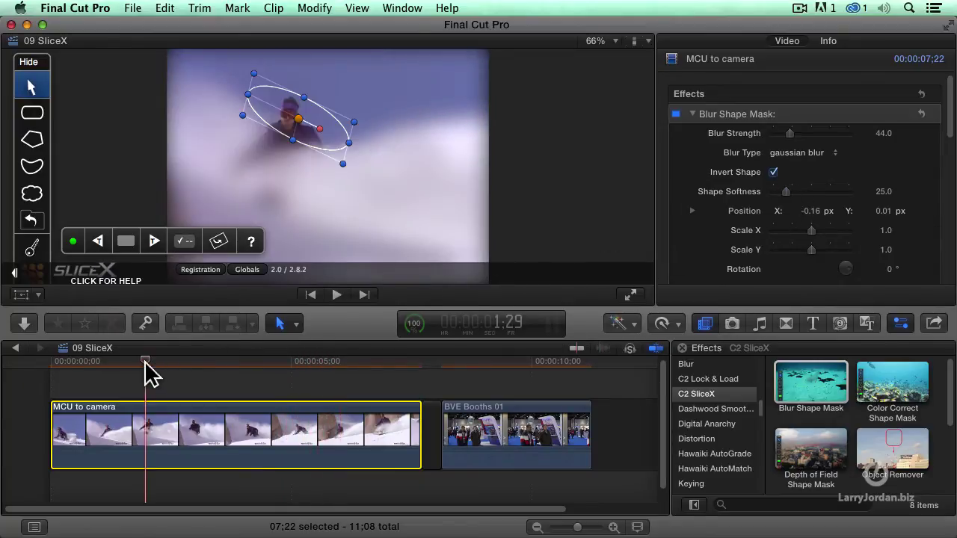
{"action": "key", "text": "space"}
{"action": "key", "text": "space"}
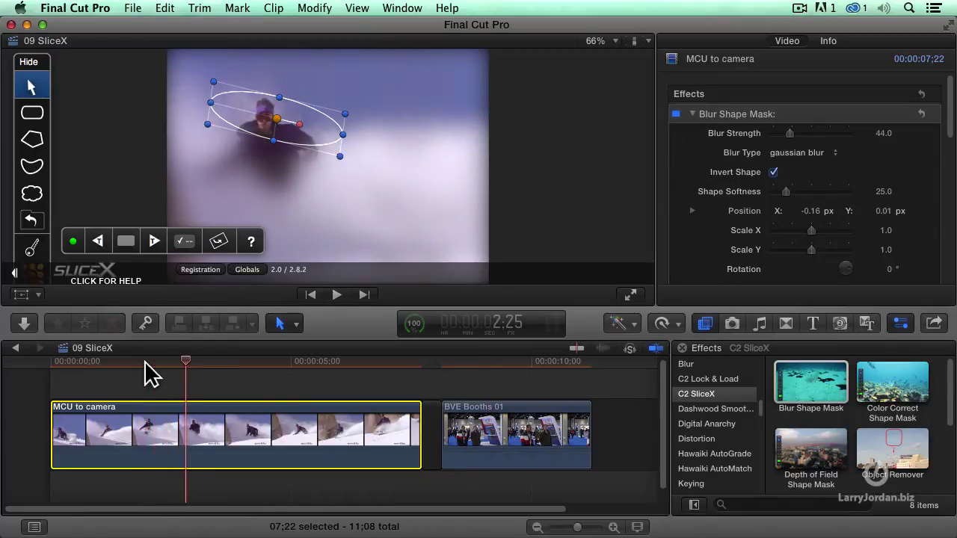
- Play the BVE Booths 01 clip to examine the hanging balloon, then return to the clip's first frame
{"action": "left_click", "coordinate": [442, 362]}
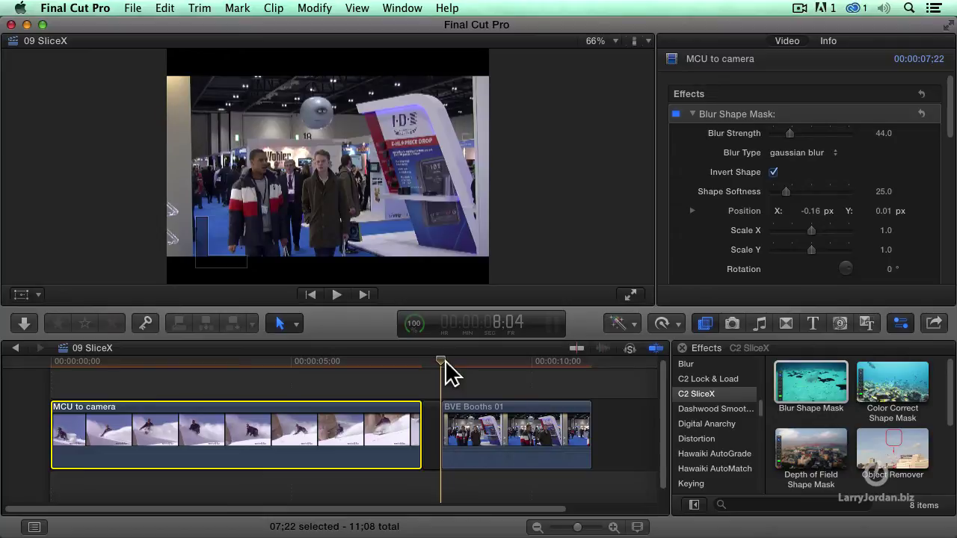
{"action": "key", "text": "space"}
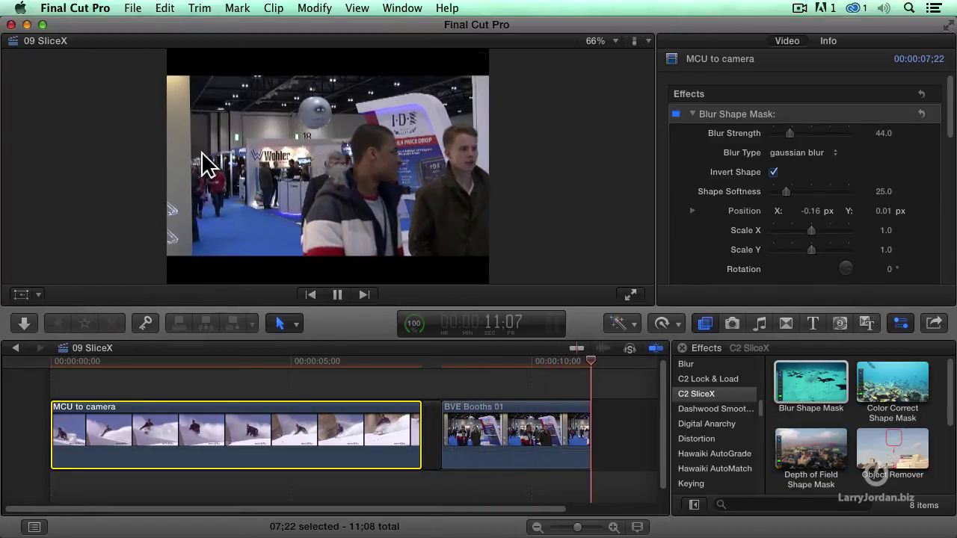
{"action": "left_click", "coordinate": [434, 374]}
{"action": "key", "text": "space"}
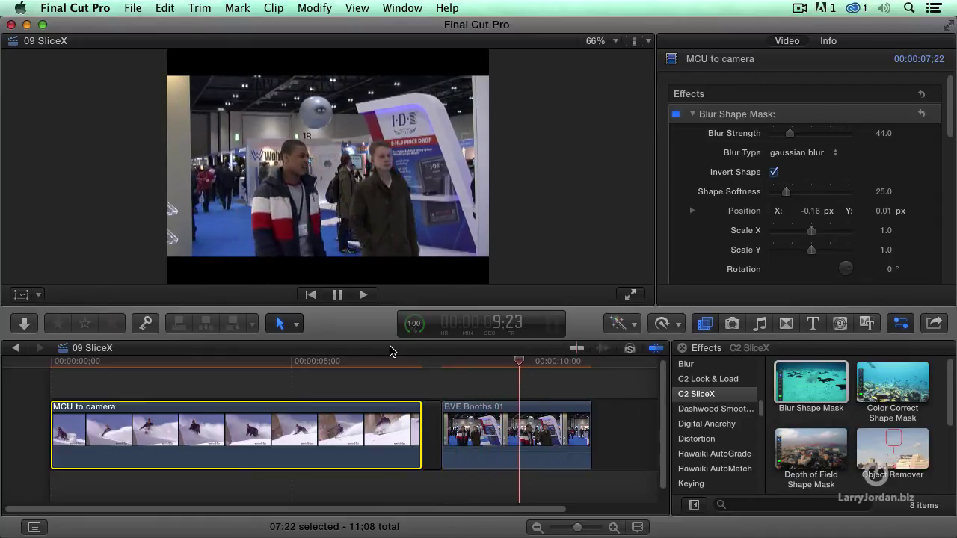
{"action": "key", "text": "space"}
{"action": "mouse_move", "coordinate": [450, 360]}
{"action": "left_mouse_down"}
{"action": "mouse_move", "coordinate": [440, 357]}
{"action": "mouse_move", "coordinate": [585, 359]}
{"action": "mouse_move", "coordinate": [442, 360]}
{"action": "left_mouse_up"}
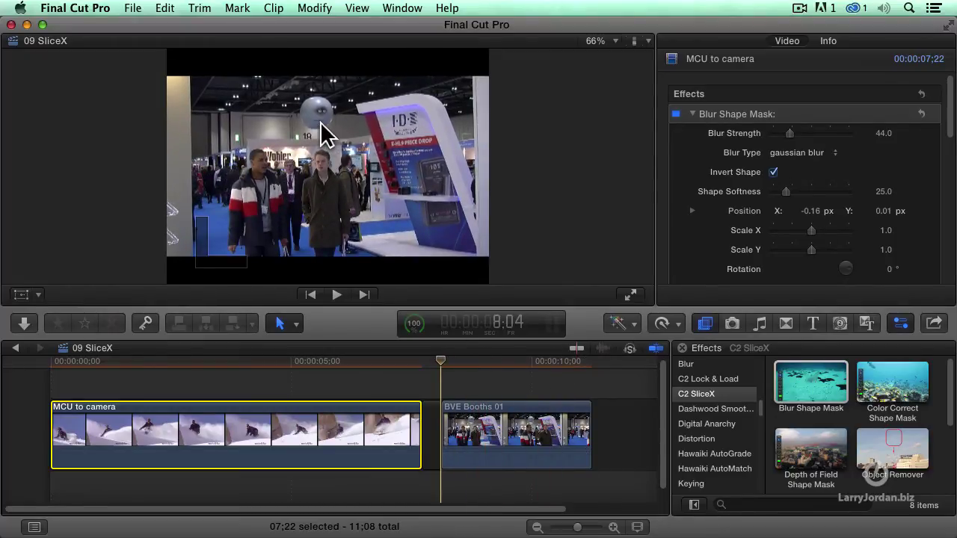
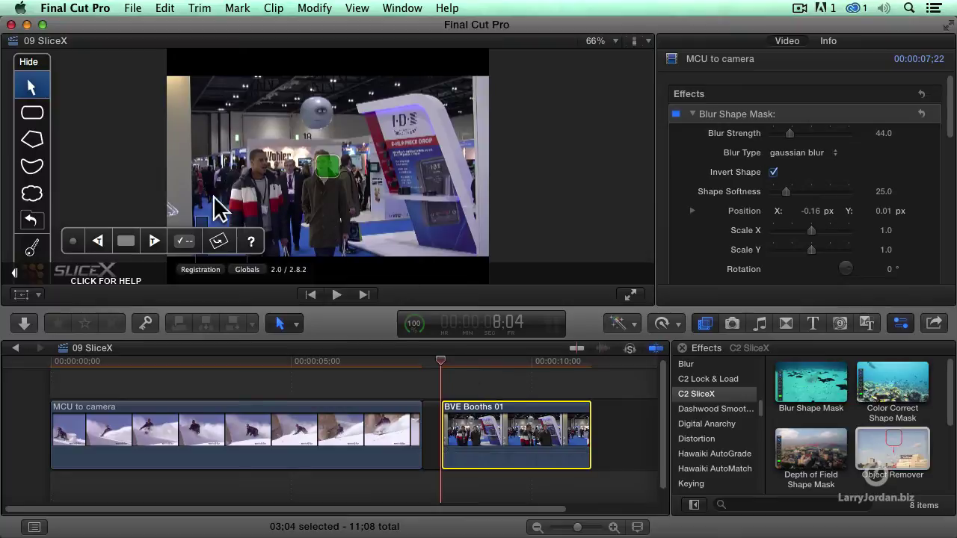
- Draw an Object Remover mask shape around the hanging balloon and track it forward through the BVE Booths 01 clip
{"action": "left_click", "coordinate": [32, 114]}
{"action": "left_click_drag", "start_coordinate": [298, 98], "coordinate": [340, 137]}
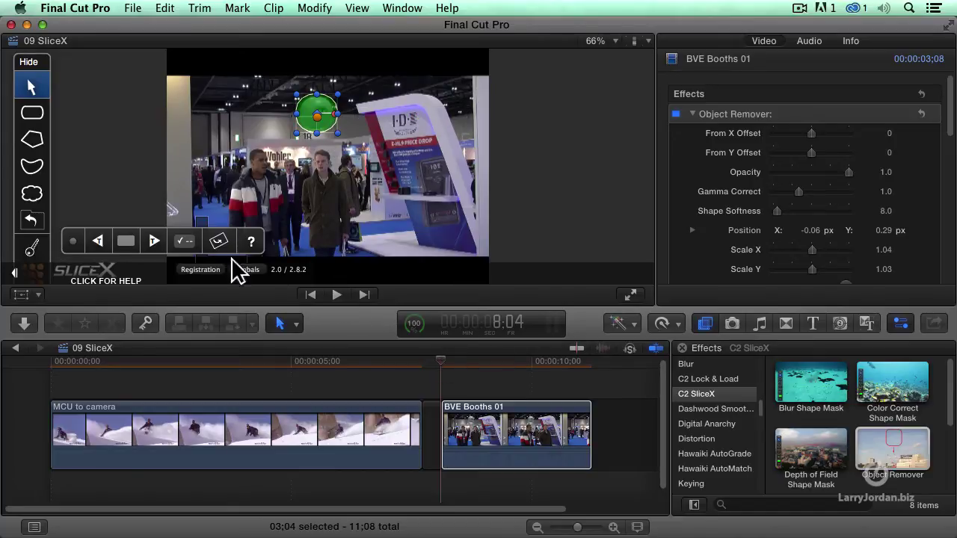
{"action": "left_click", "coordinate": [154, 241]}
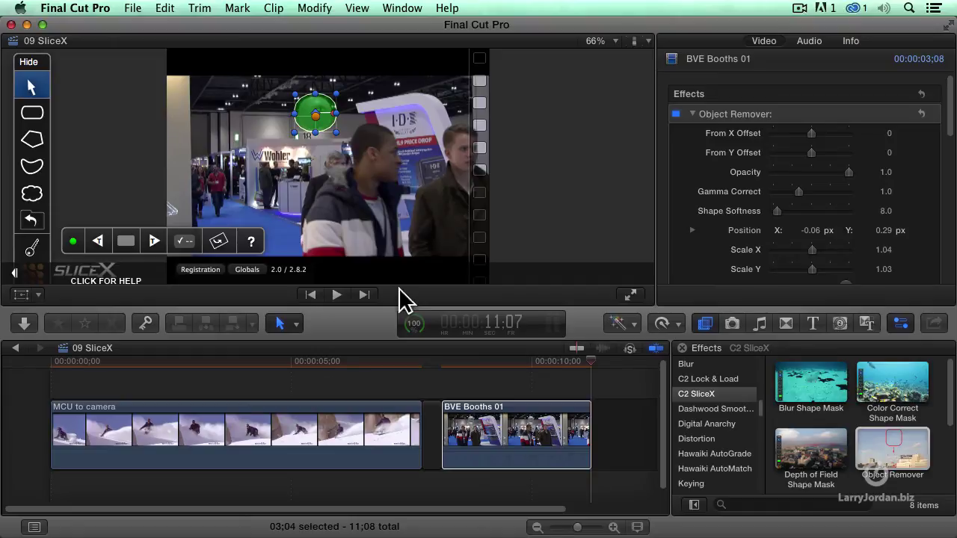
- Set the Object Remover's From X Offset to -286 and play the BVE Booths 01 clip twice to check the patched area
{"action": "left_click", "coordinate": [446, 366]}
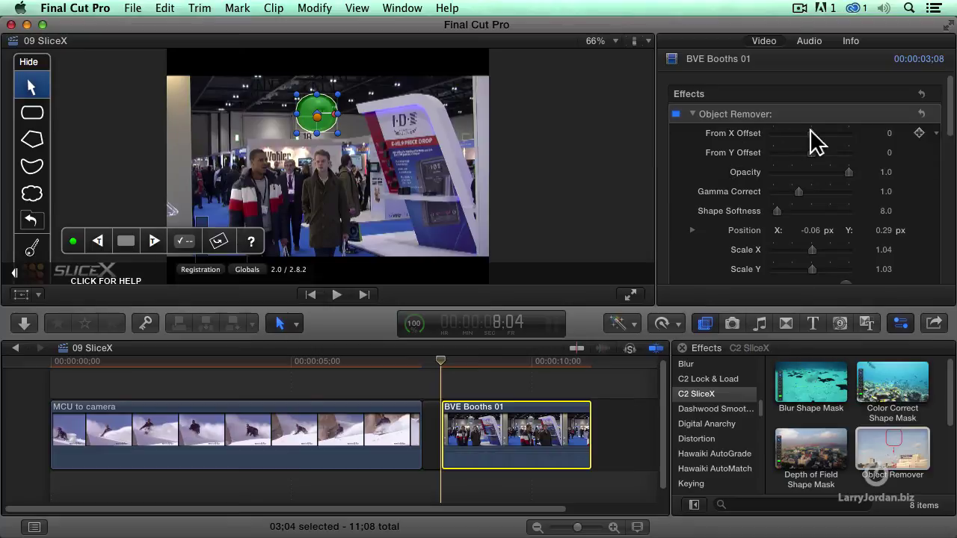
{"action": "left_click_drag", "start_coordinate": [811, 135], "coordinate": [800, 134]}
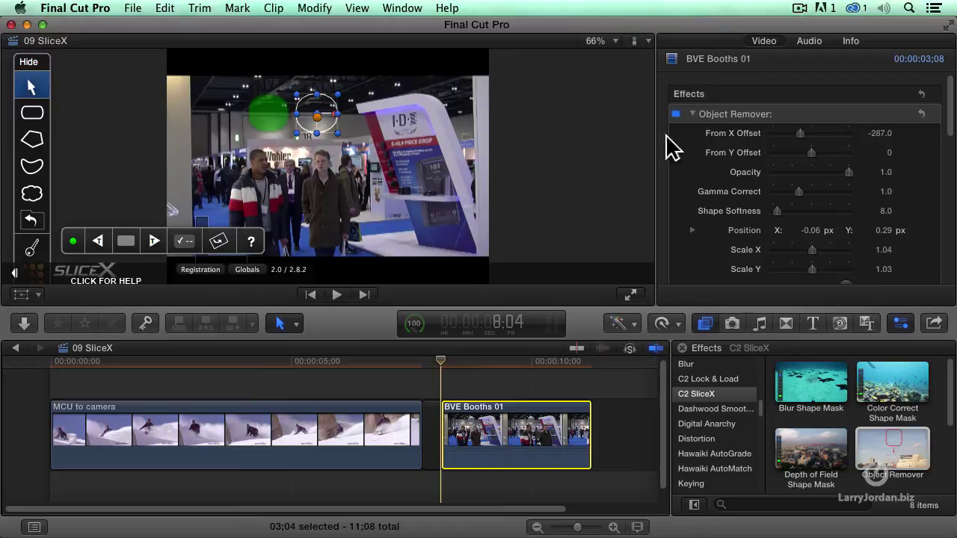
{"action": "left_click_drag", "start_coordinate": [801, 133], "coordinate": [800, 133]}
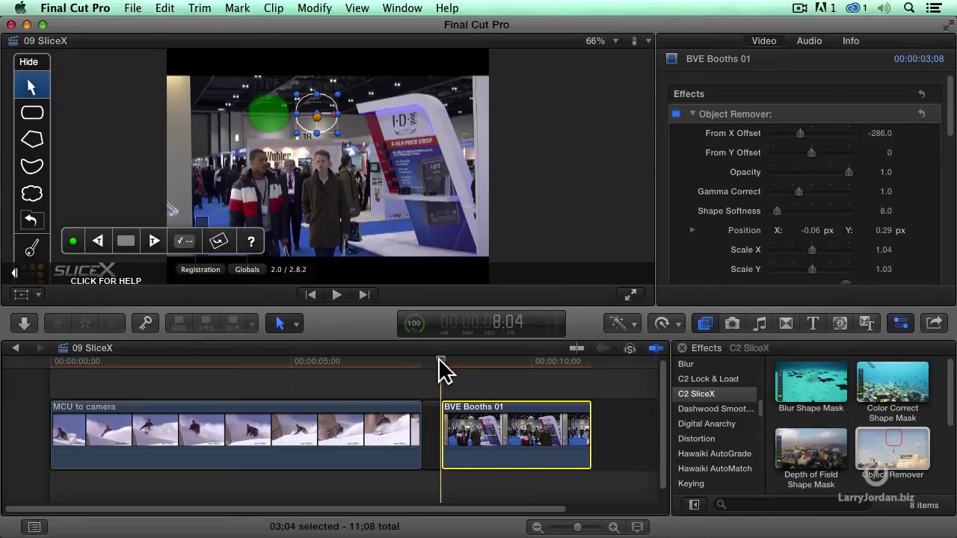
{"action": "key", "text": "space"}
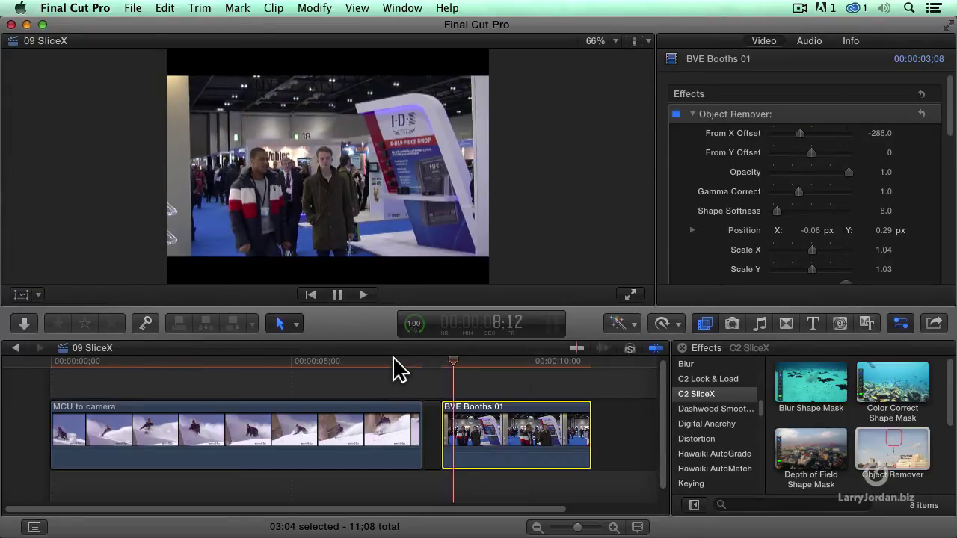
{"action": "key", "text": "space"}
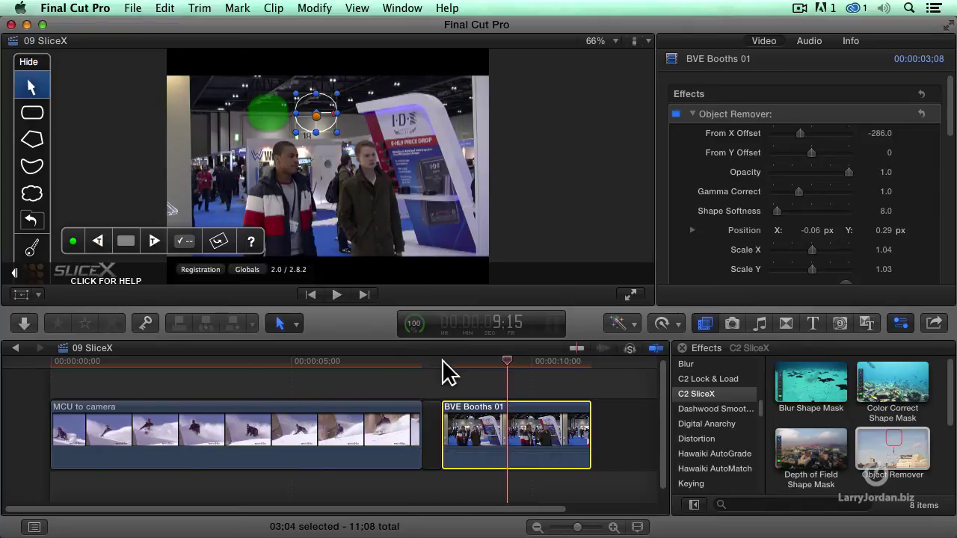
{"action": "mouse_move", "coordinate": [442, 360]}
{"action": "left_mouse_down"}
{"action": "mouse_move", "coordinate": [457, 359]}
{"action": "mouse_move", "coordinate": [442, 360]}
{"action": "left_mouse_up"}
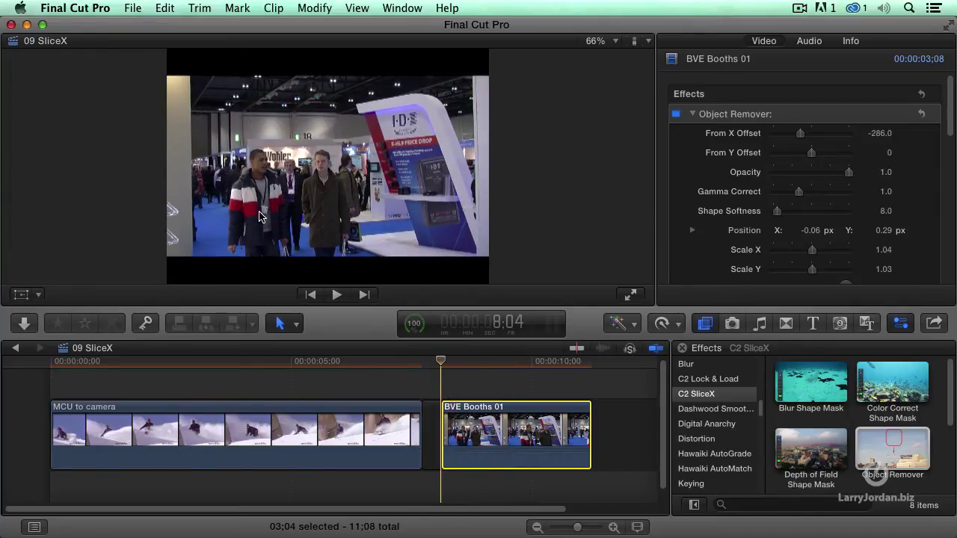
{"action": "key", "text": "space"}
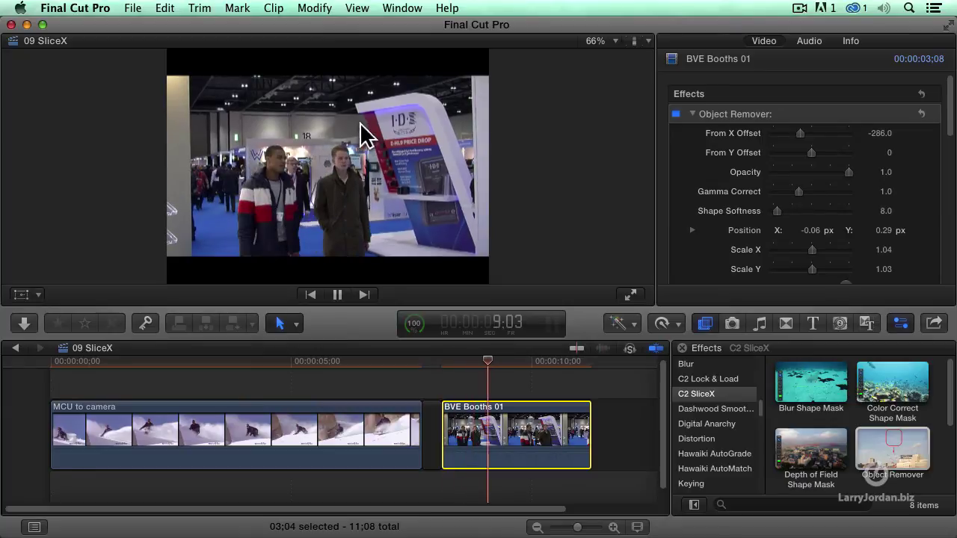
{"action": "key", "text": "space"}
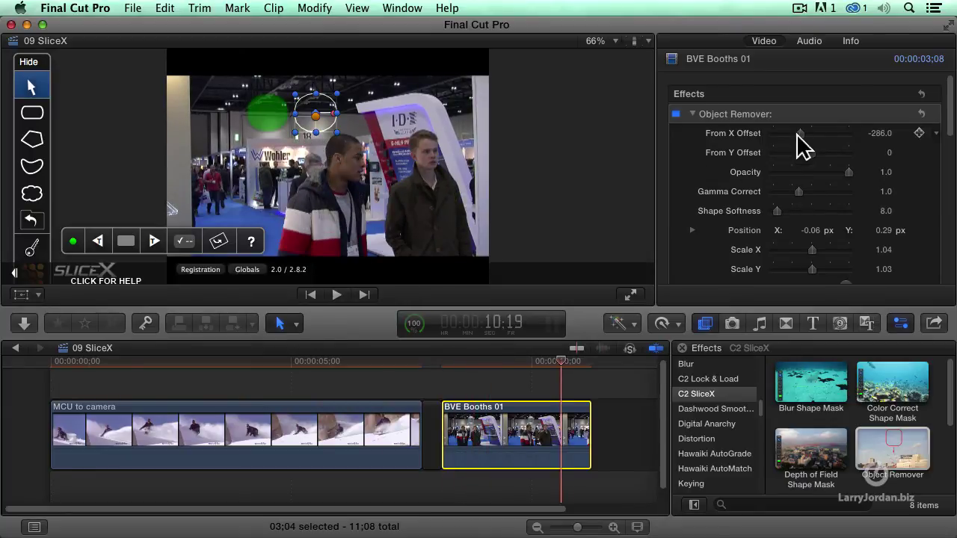
- Set the Object Remover's From X Offset to -250 and play the BVE Booths 01 clip from its first frame
{"action": "left_click_drag", "start_coordinate": [798, 133], "coordinate": [801, 134]}
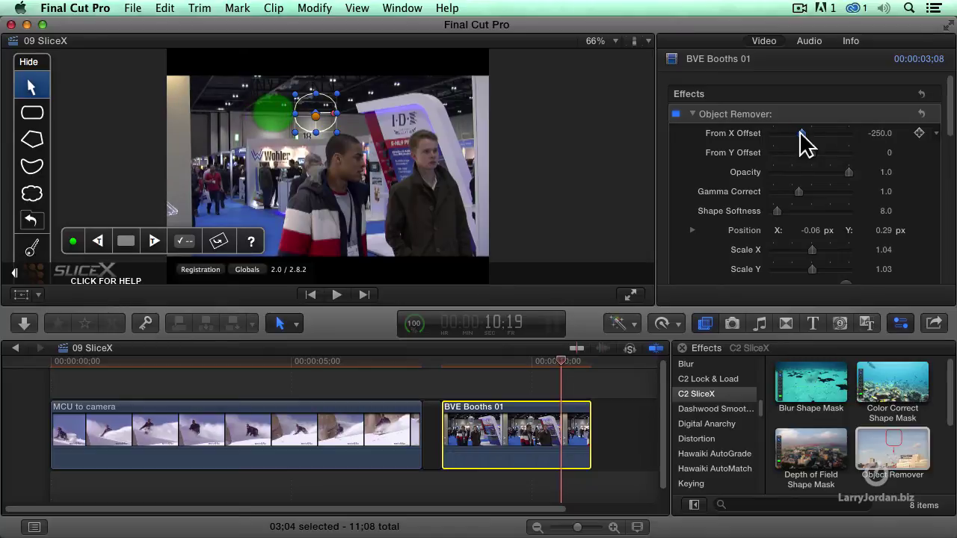
{"action": "left_click", "coordinate": [441, 362]}
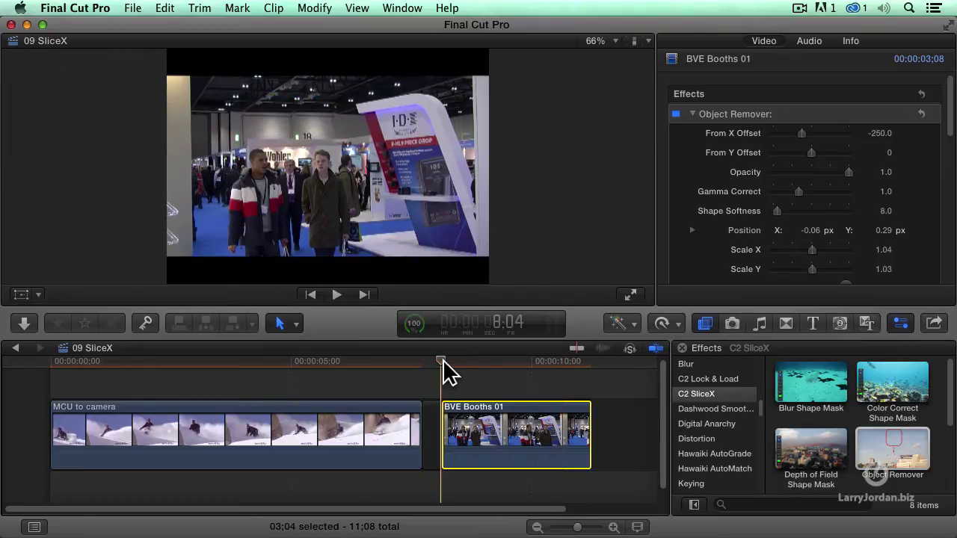
{"action": "key", "text": "space"}
{"action": "key", "text": "space"}
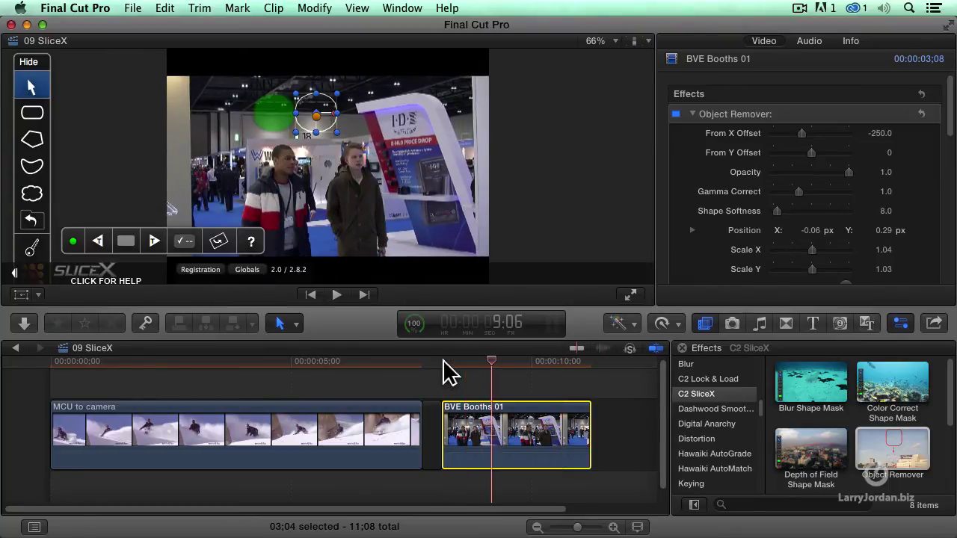
{"action": "key", "text": "space"}
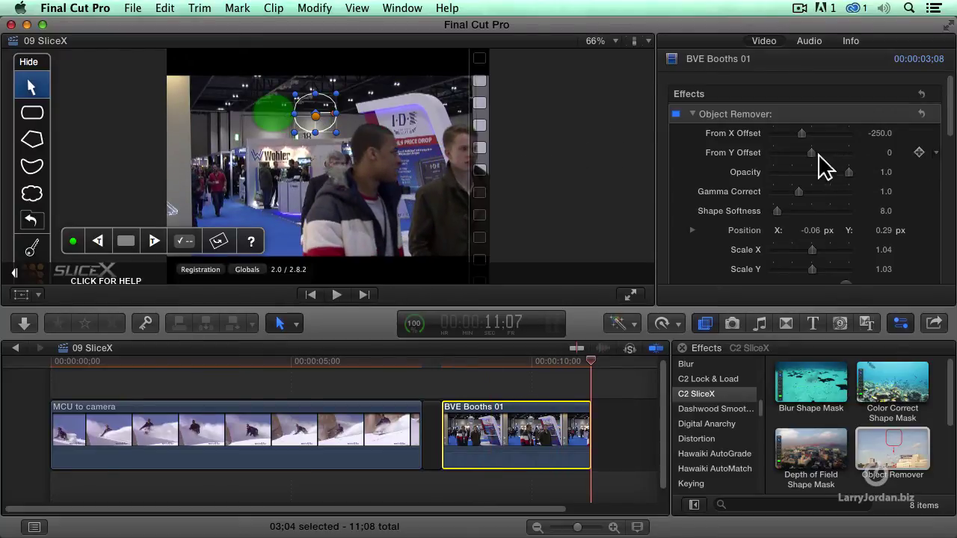
- Set the Object Remover's From Y Offset to 6, play the BVE Booths 01 clip to check the removal, and return to its start
{"action": "left_click_drag", "start_coordinate": [816, 154], "coordinate": [811, 153]}
{"action": "left_click", "coordinate": [452, 365]}
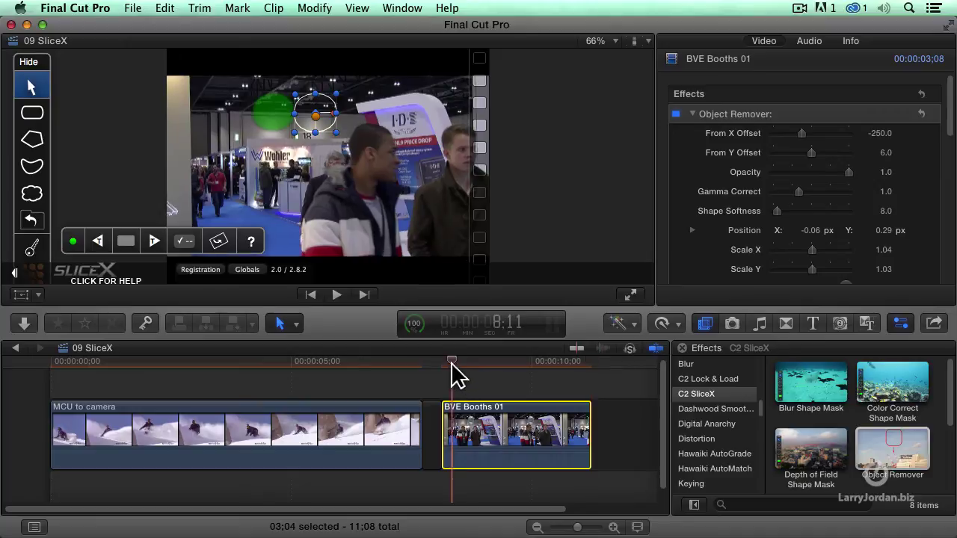
{"action": "key", "text": "space"}
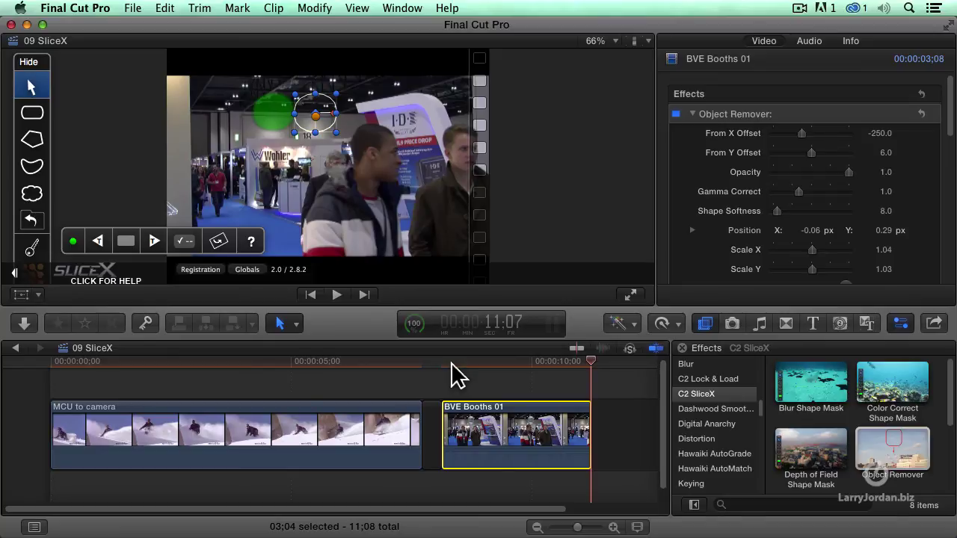
{"action": "left_click", "coordinate": [451, 363]}
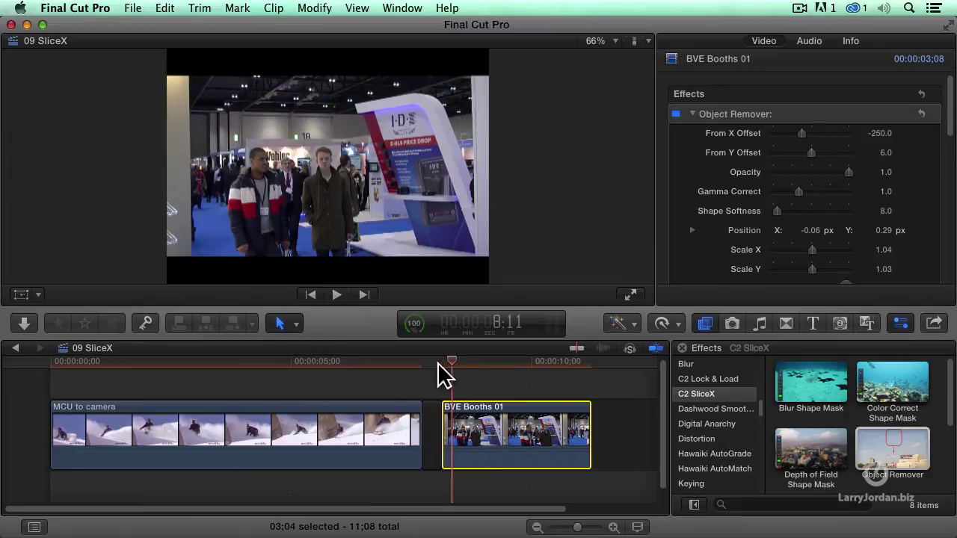
{"action": "key", "text": "space"}
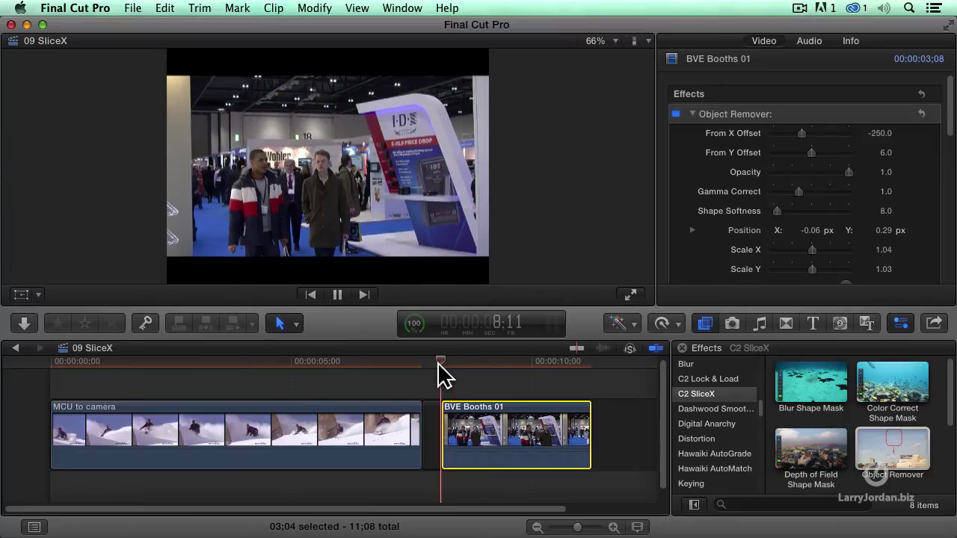
{"action": "key", "text": "space"}
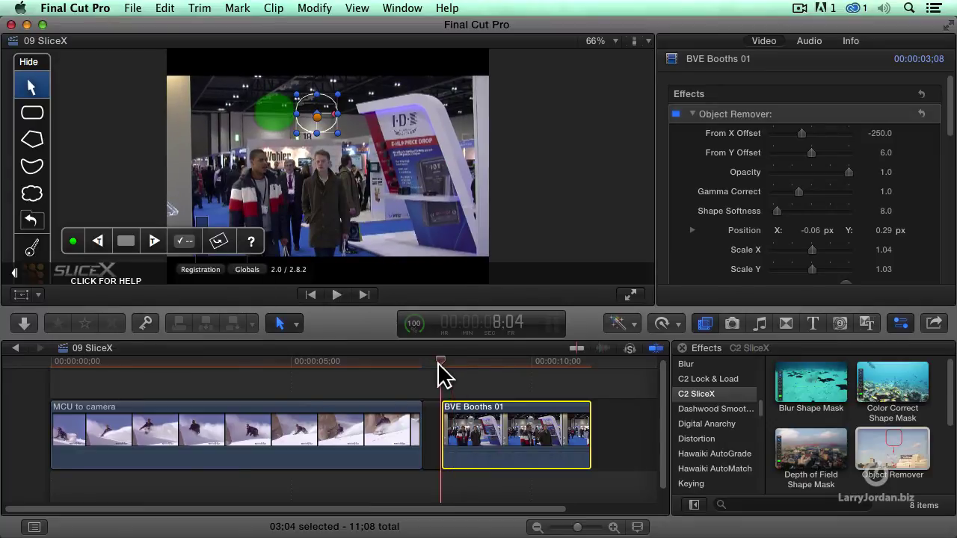